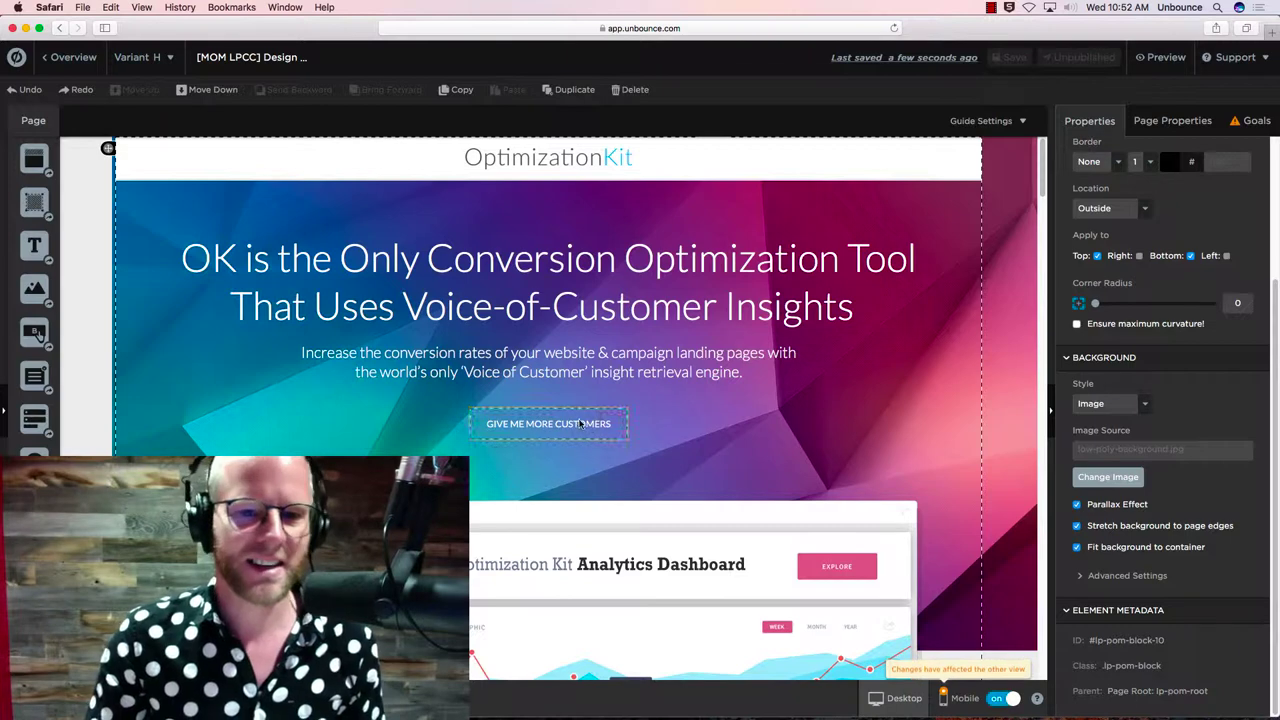
- Scroll the canvas down to the hero section with the outlined CTA
scroll(726, 450, "down", 1)
- Restore the solid blue CTA style and place a #063341 dark teal box beneath it
scroll(727, 454, "up", 1)
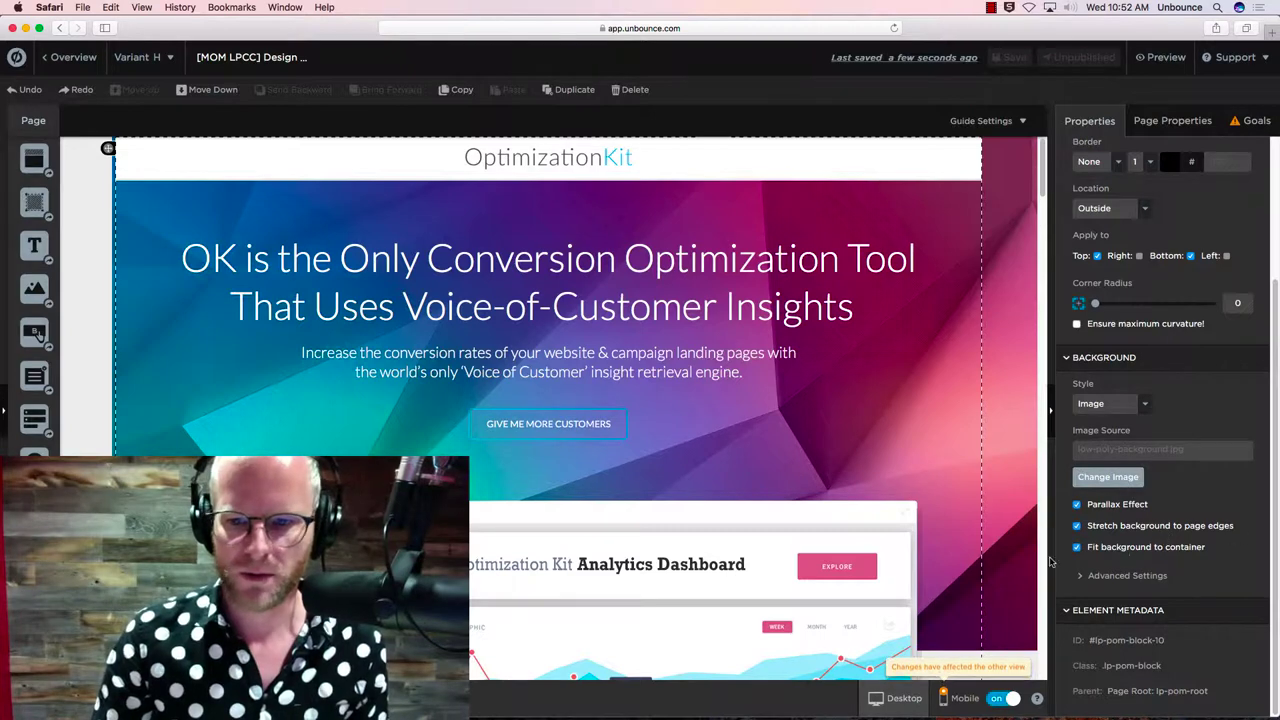
key("super+shift+z")
key("super+shift+z")
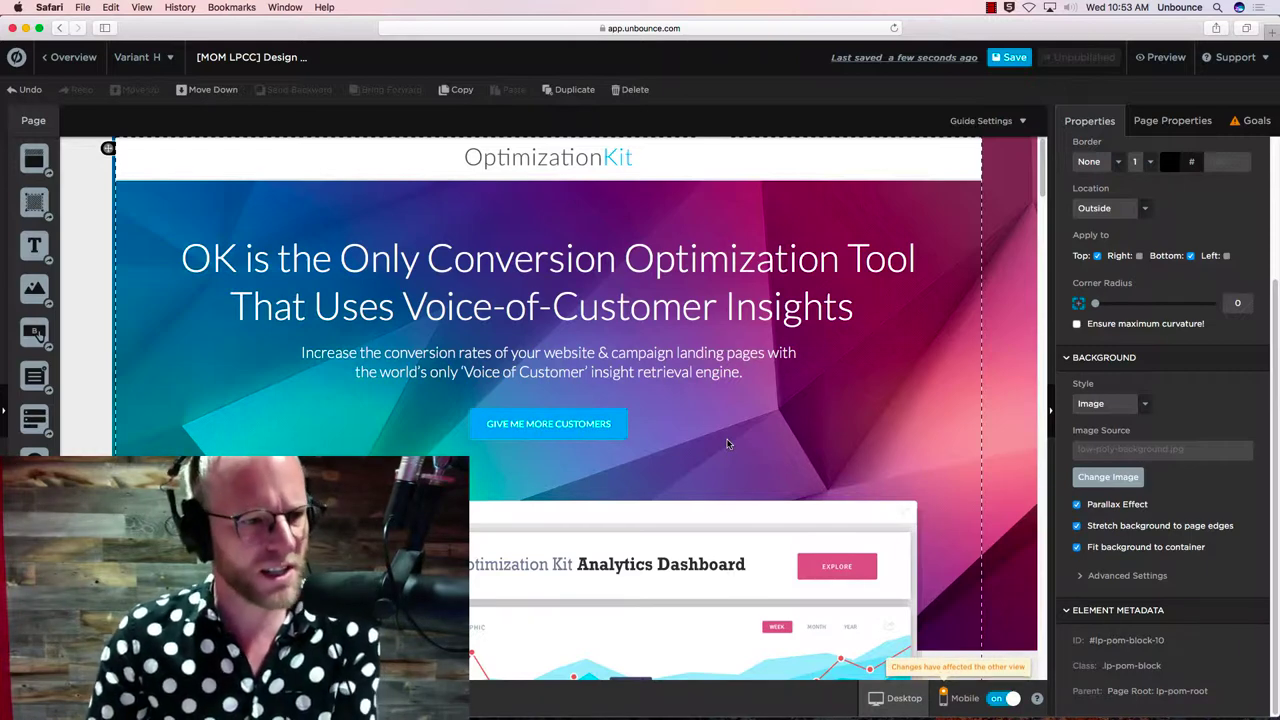
left_click_drag(34, 203, 628, 447)
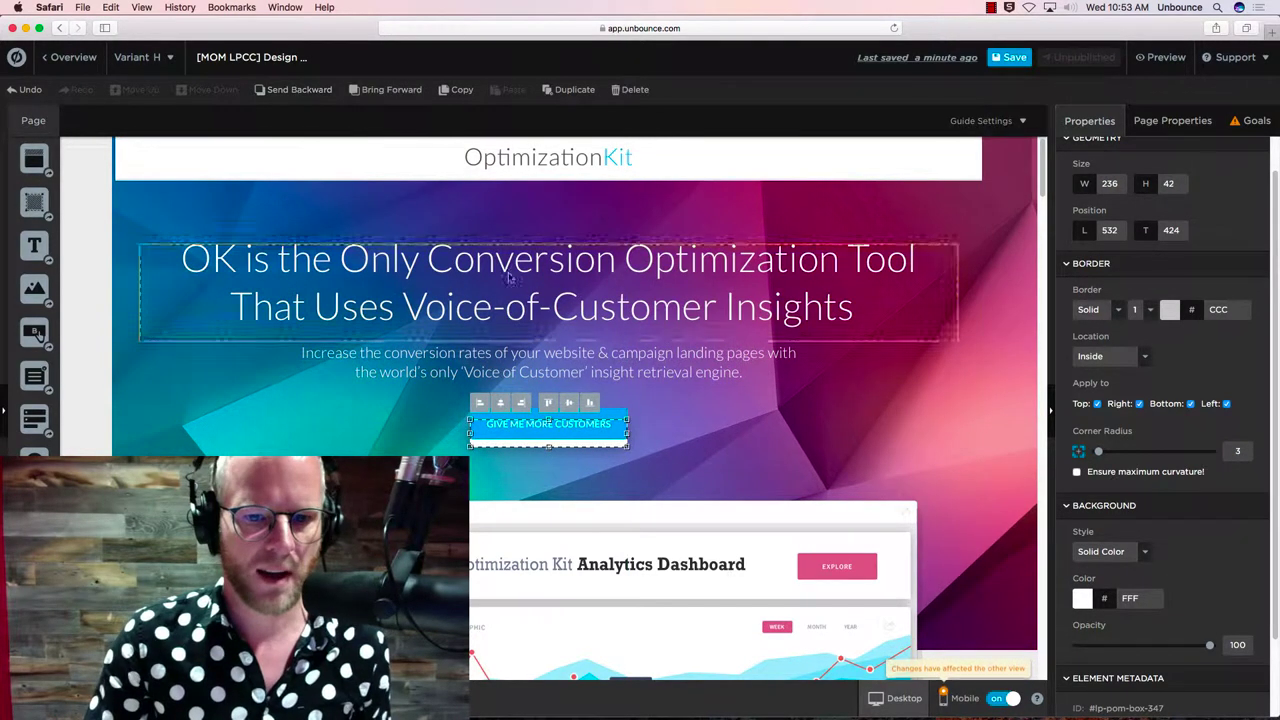
left_click(738, 426)
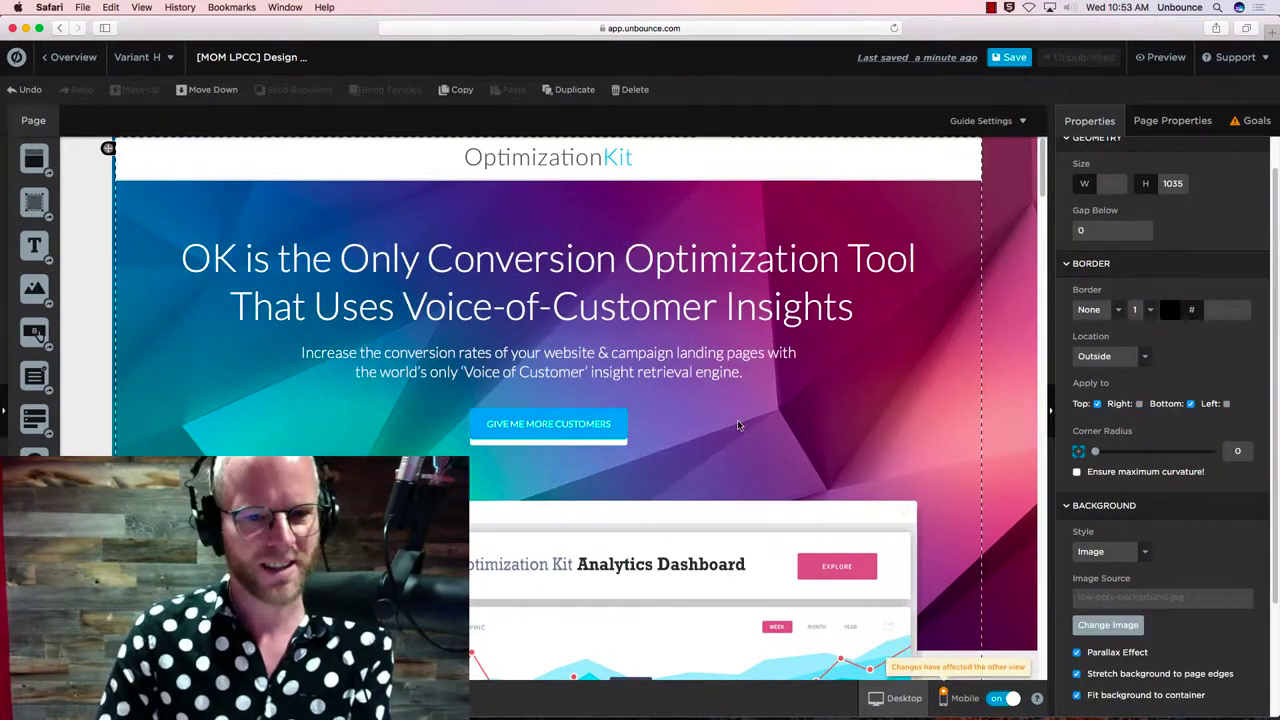
left_click(597, 441)
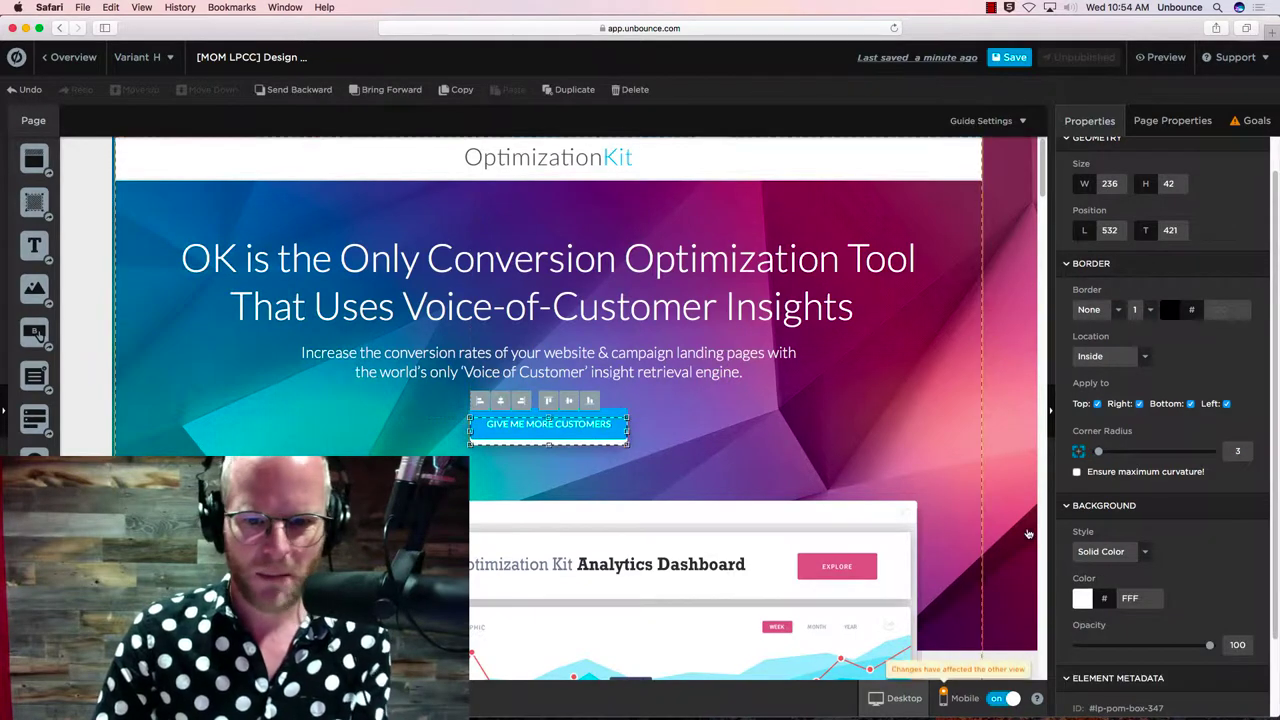
type("063341")
left_click(706, 450)
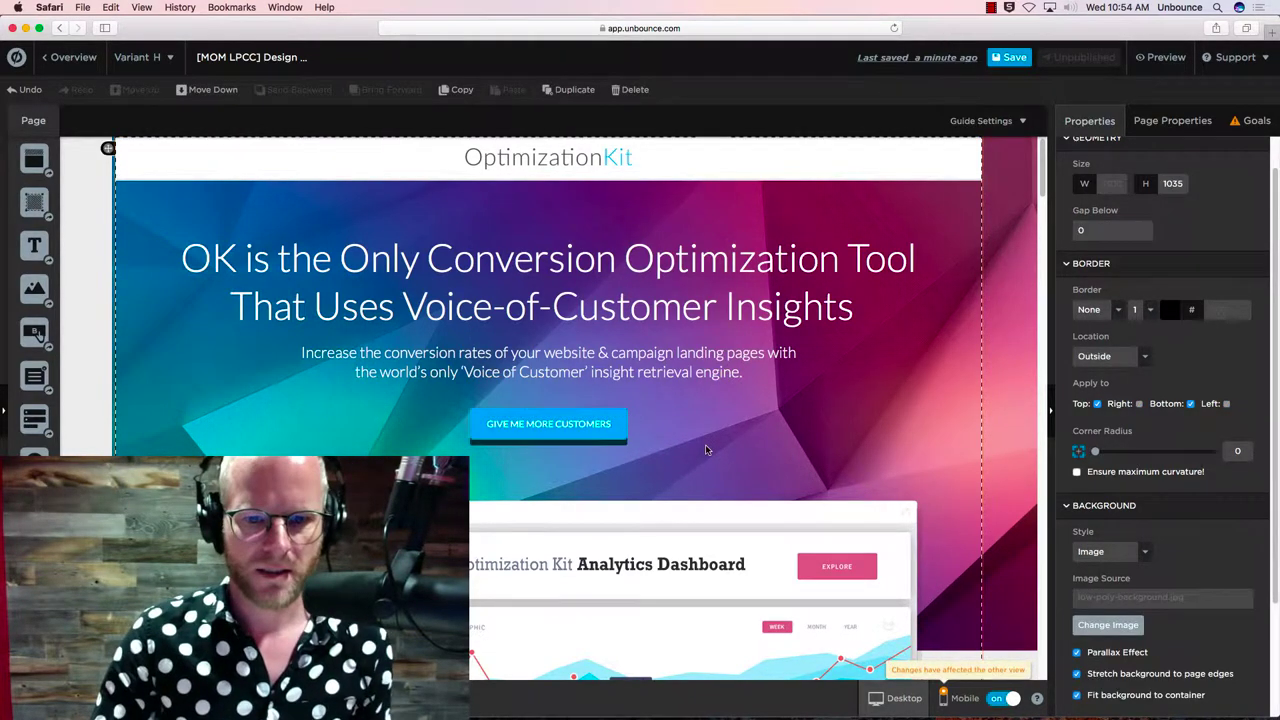
- Check the dark teal shadow bar under the GIVE ME MORE CUSTOMERS button
left_click(622, 445)
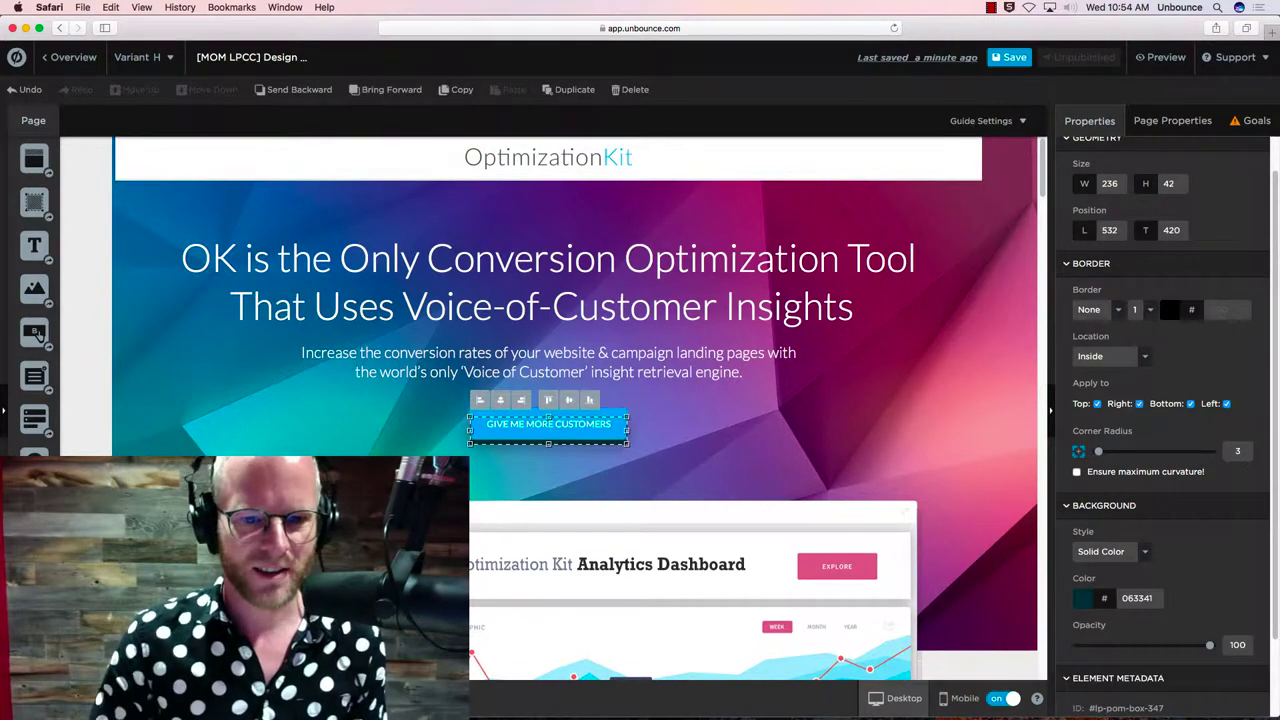
left_click(683, 432)
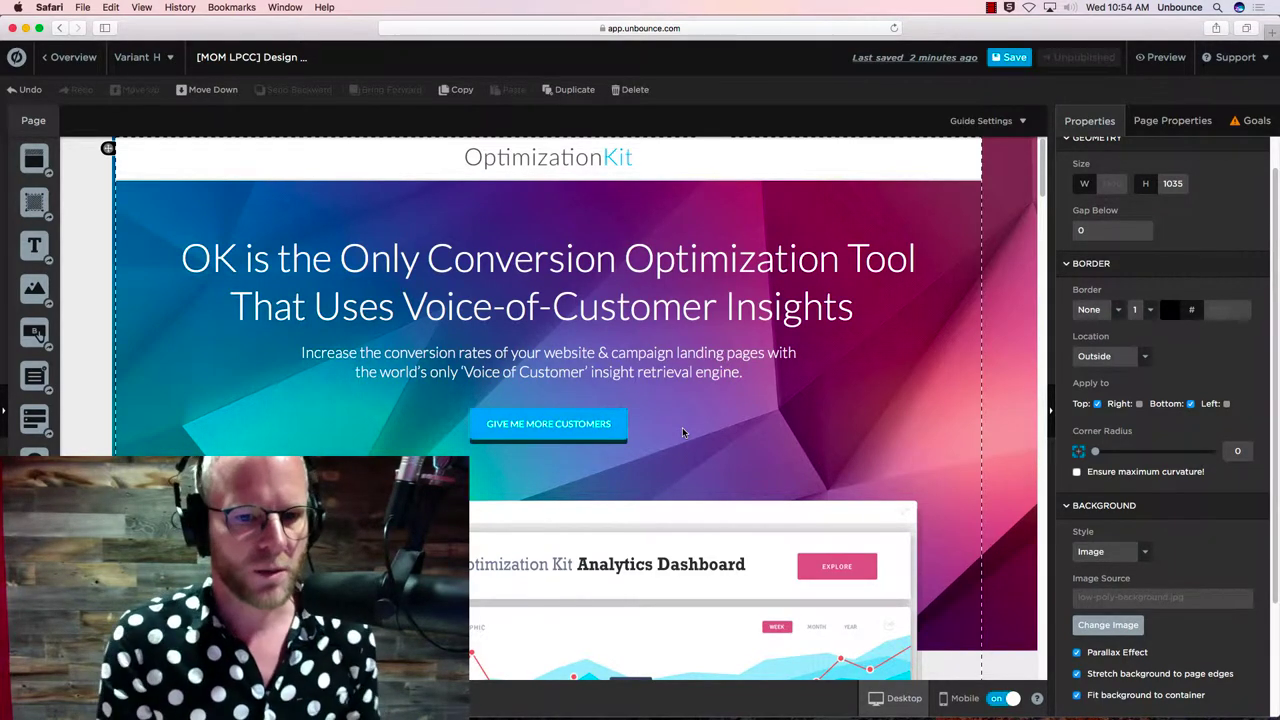
left_click(566, 423)
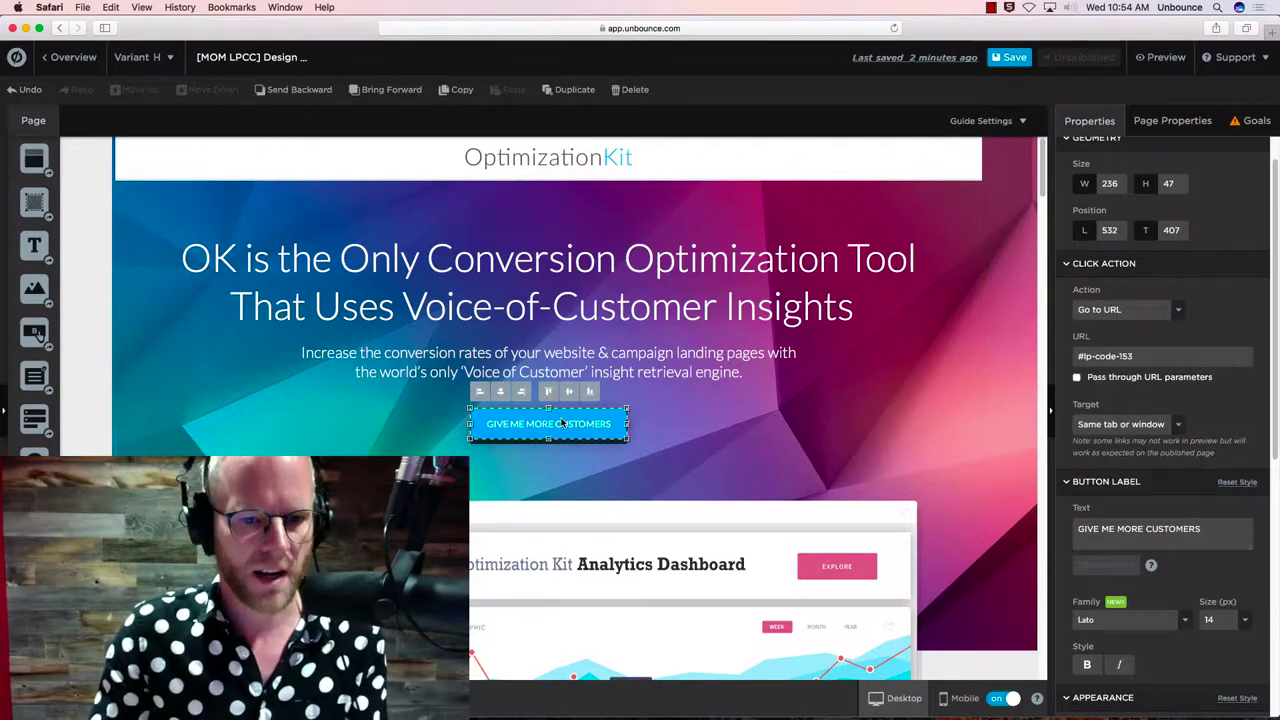
left_click(419, 420)
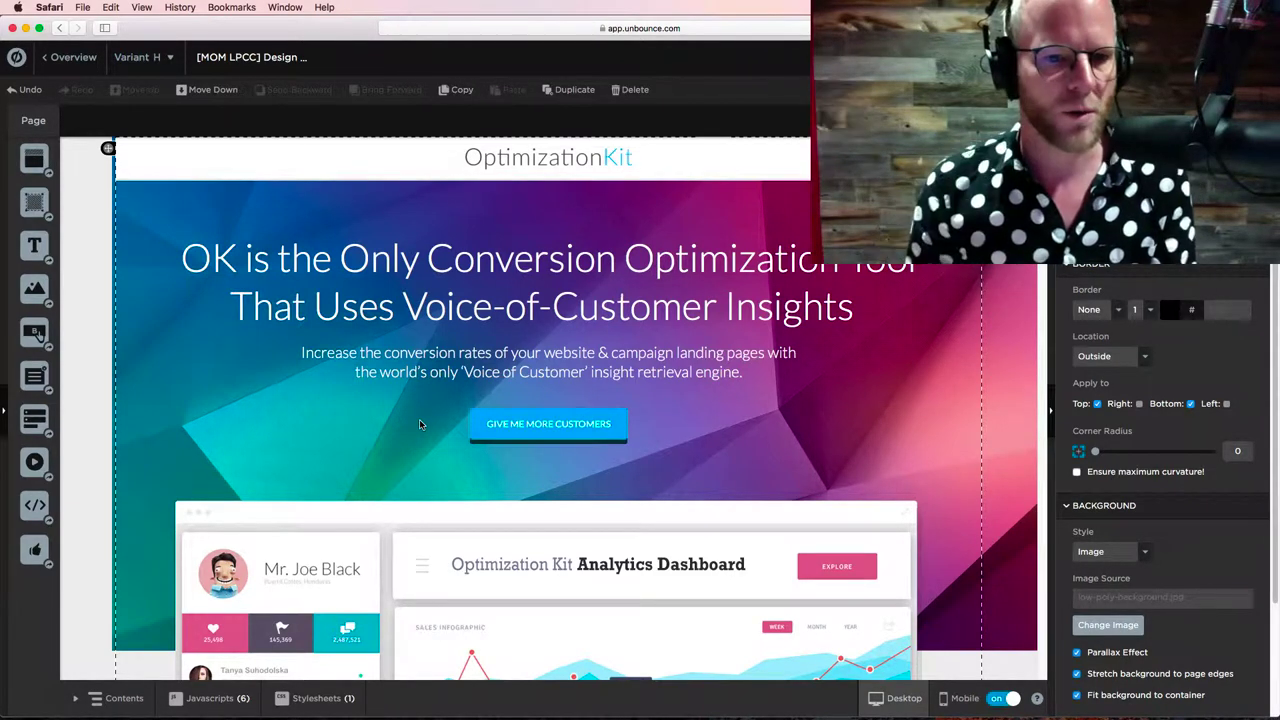
- Duplicate the GIVE ME MORE CUSTOMERS button and move the copy to its left
left_click(612, 424)
left_click(577, 91)
left_click_drag(597, 428, 492, 430)
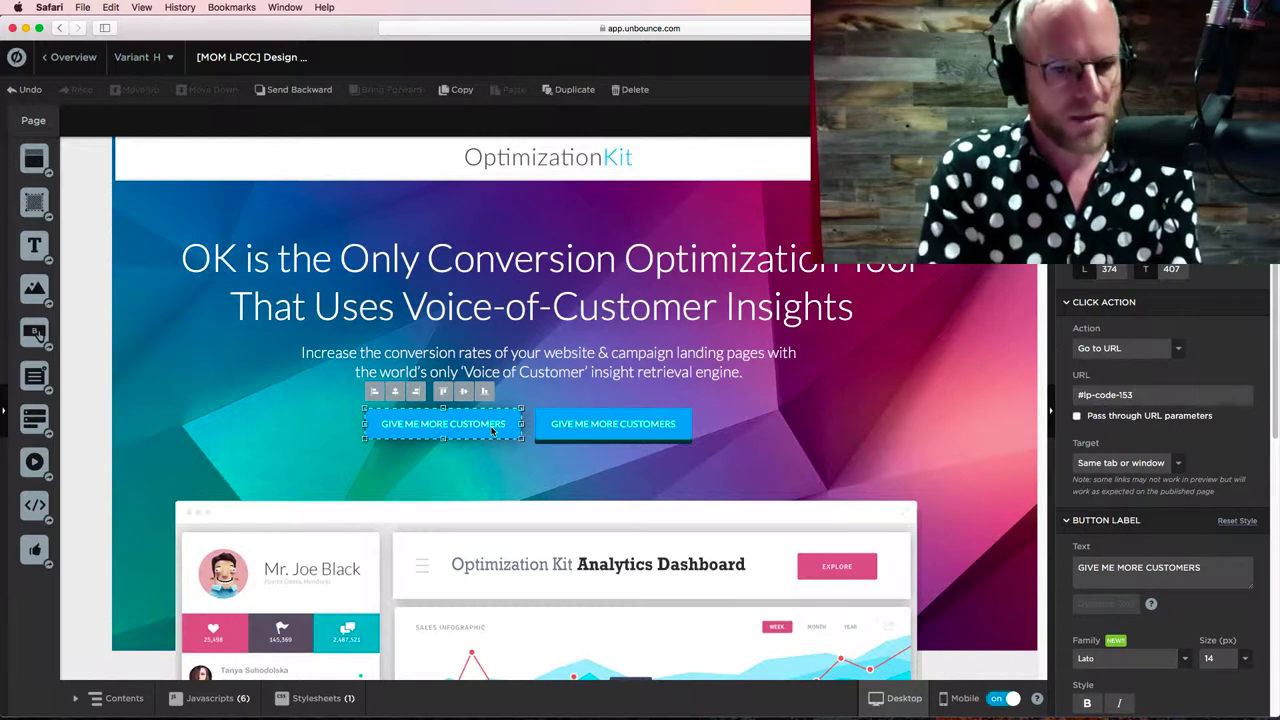
left_click(723, 452)
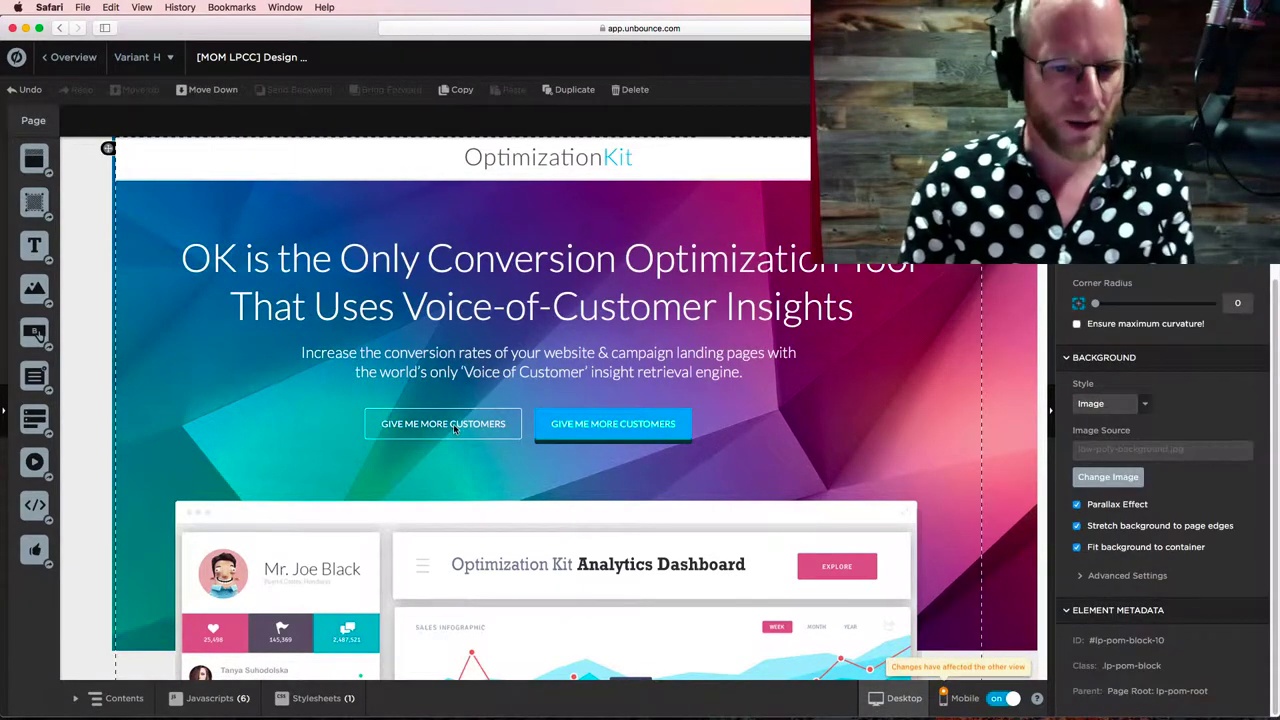
- Set up the WATCH DEMO VIDEO copy and reposition the blue button beside it
left_click(506, 435)
left_click(506, 435)
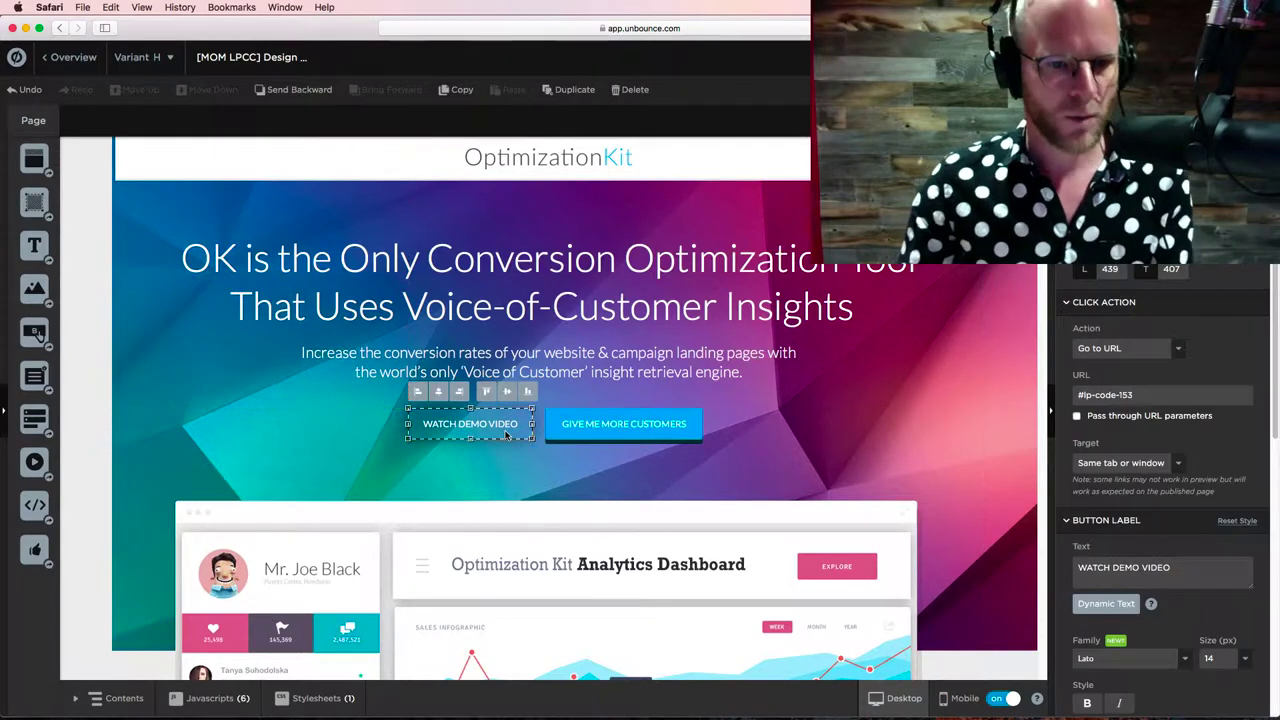
left_click(611, 428)
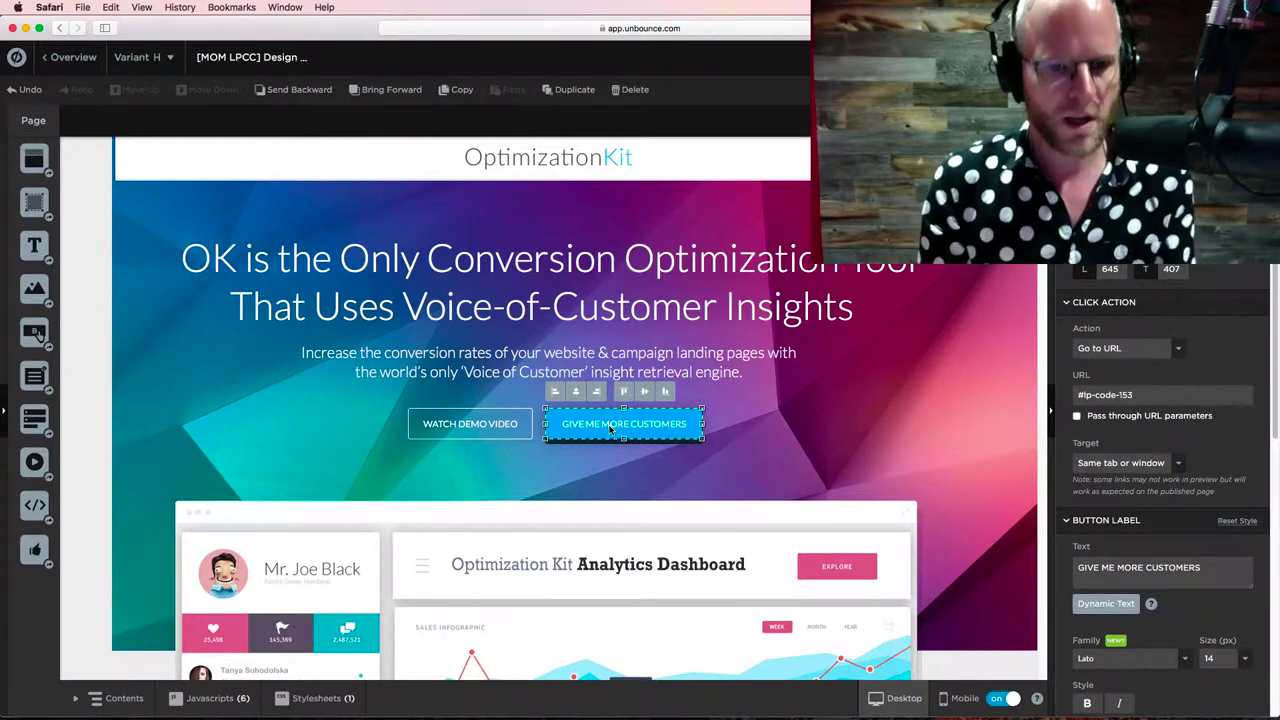
left_click(508, 474)
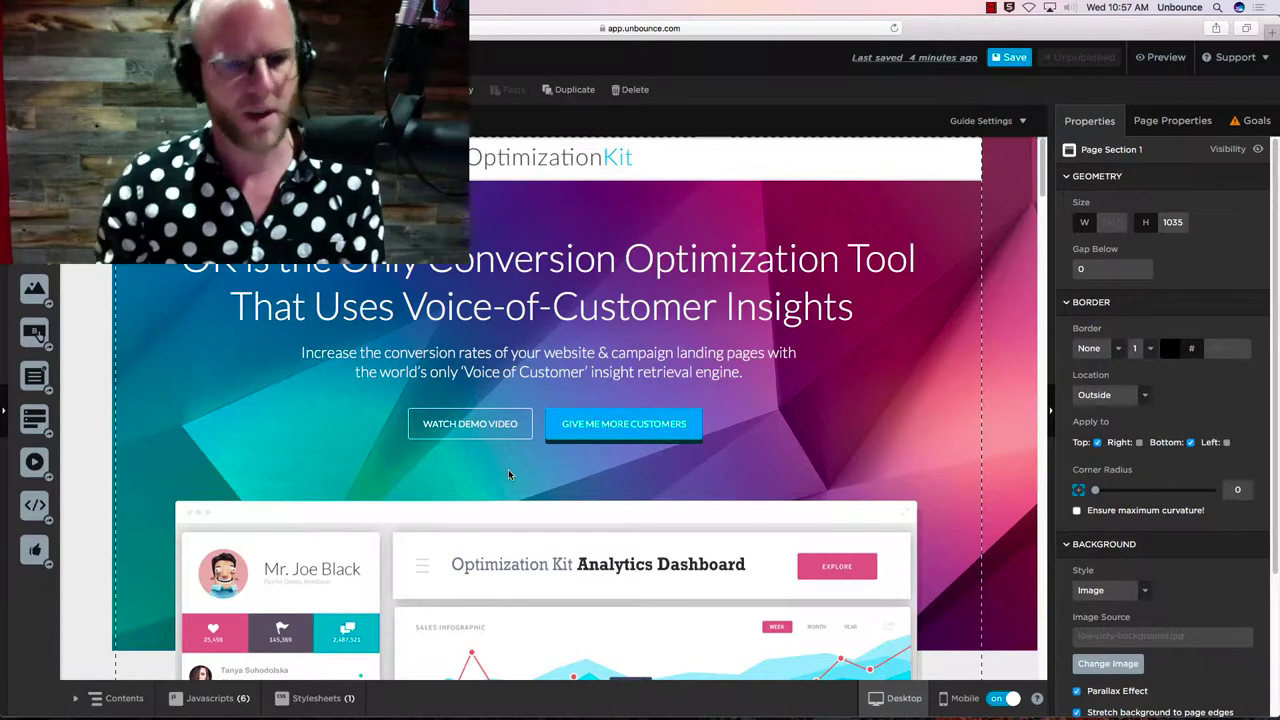
left_click(491, 427)
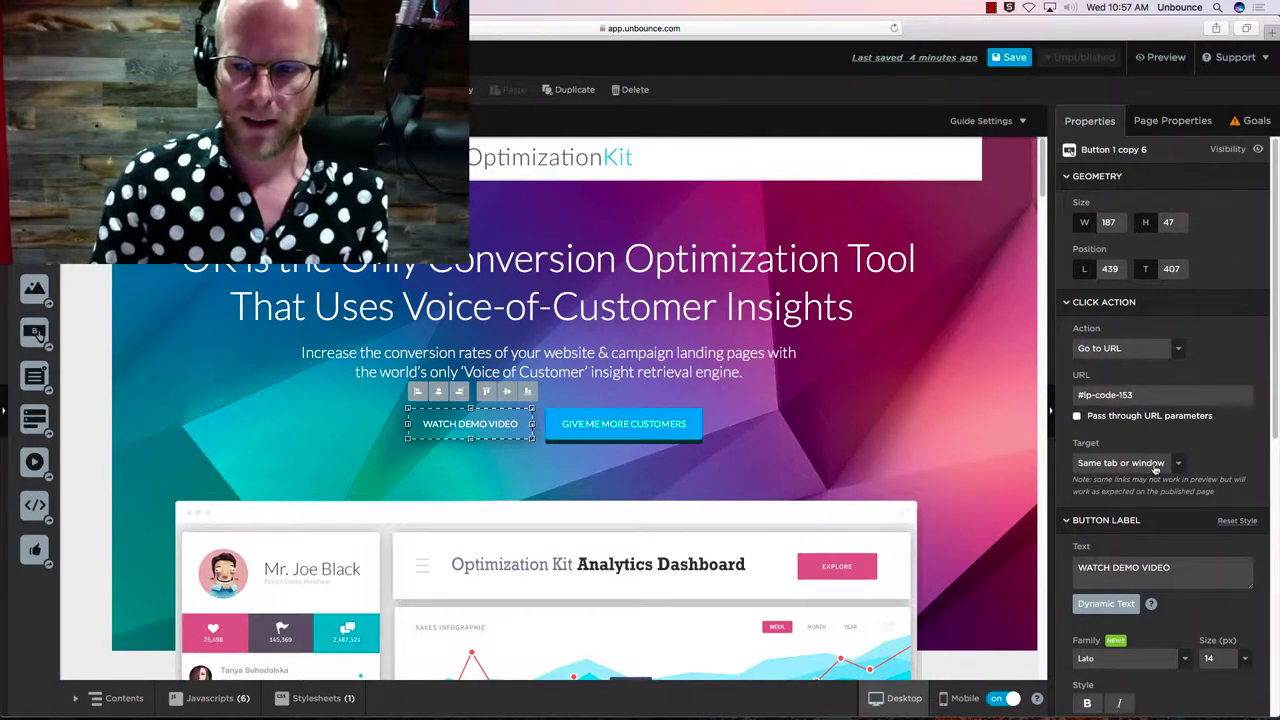
- Make WATCH DEMO VIDEO show a new lightbox, then add a Video element inside it
scroll(1155, 467, "down", 5)
scroll(1152, 456, "up", 4)
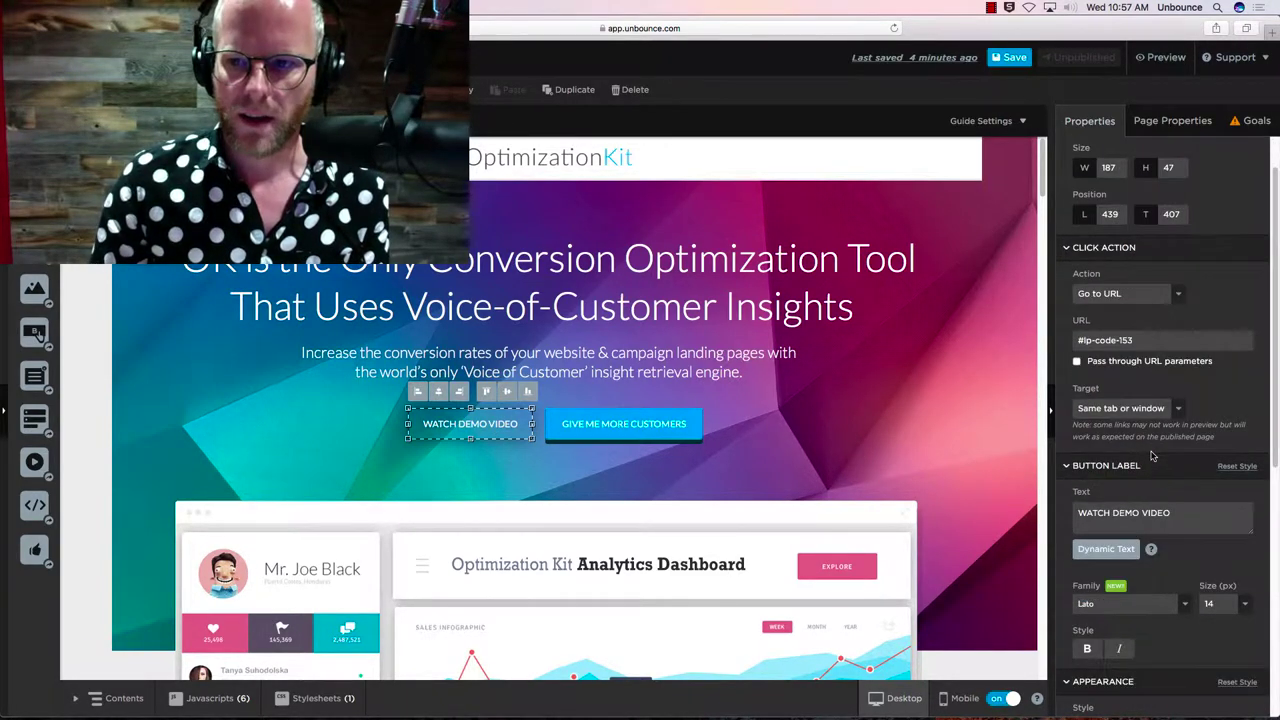
left_click(1126, 293)
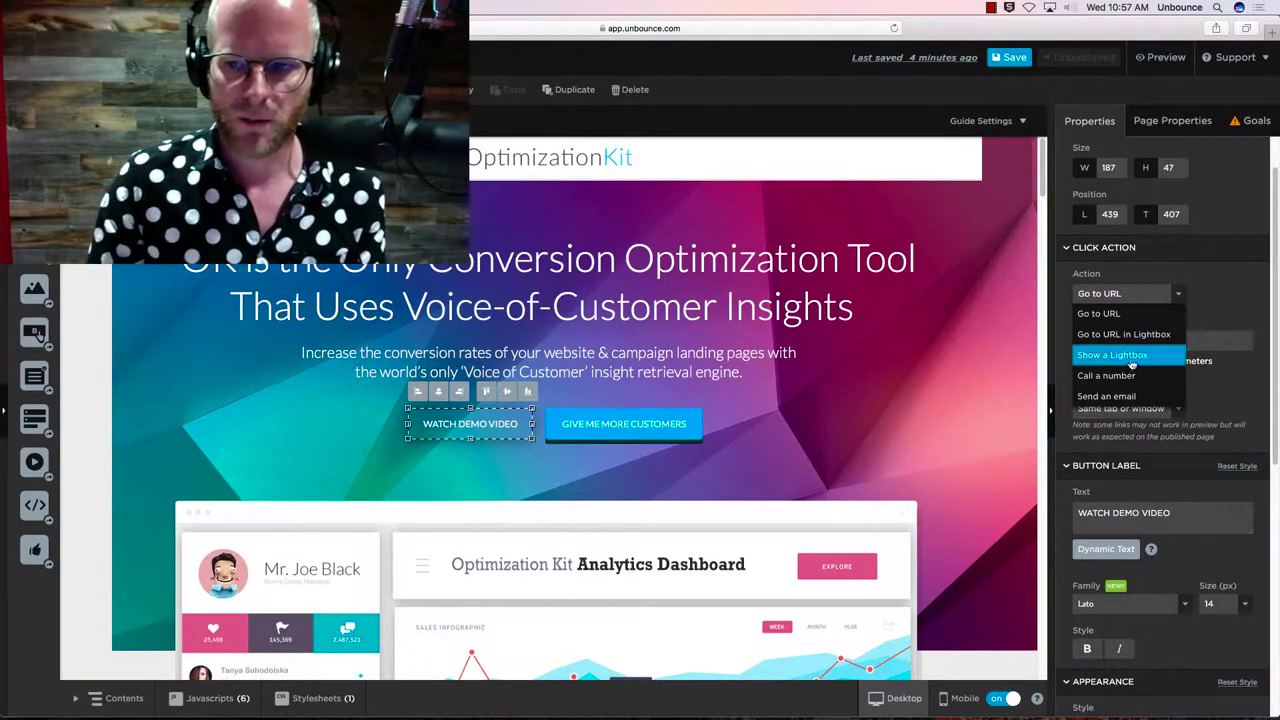
left_click(1134, 362)
left_click(1125, 340)
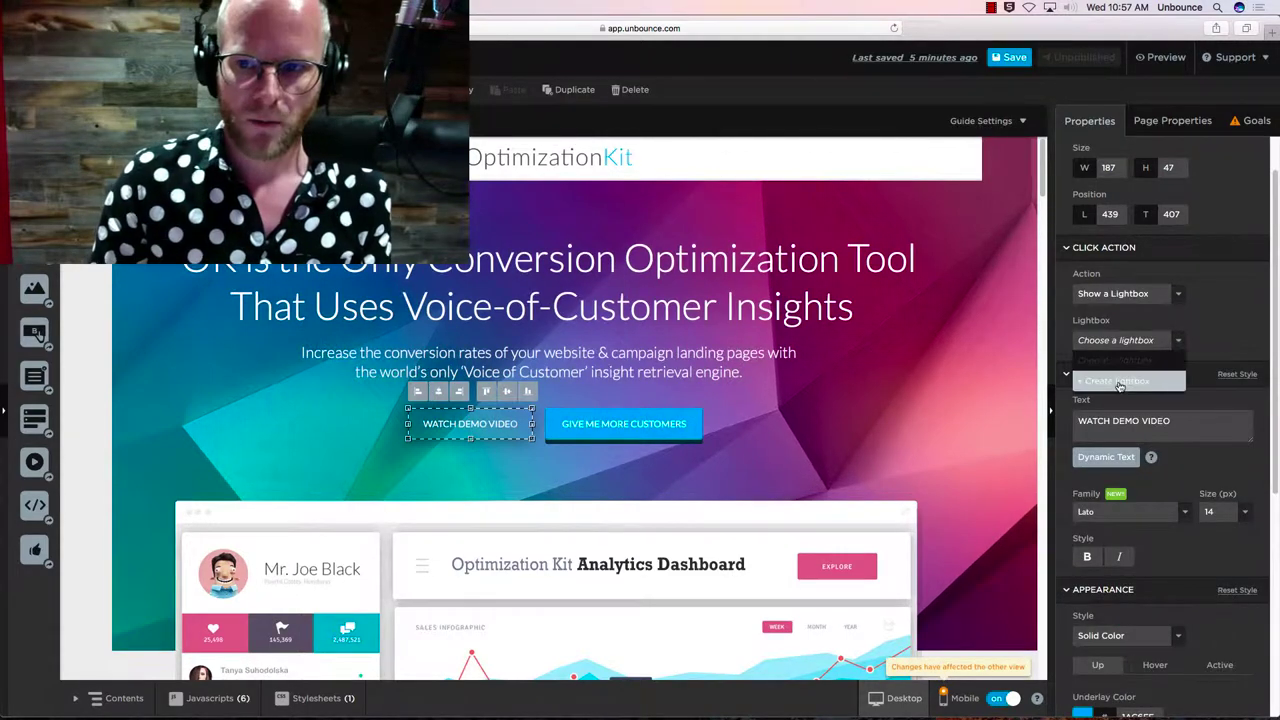
left_click(1118, 372)
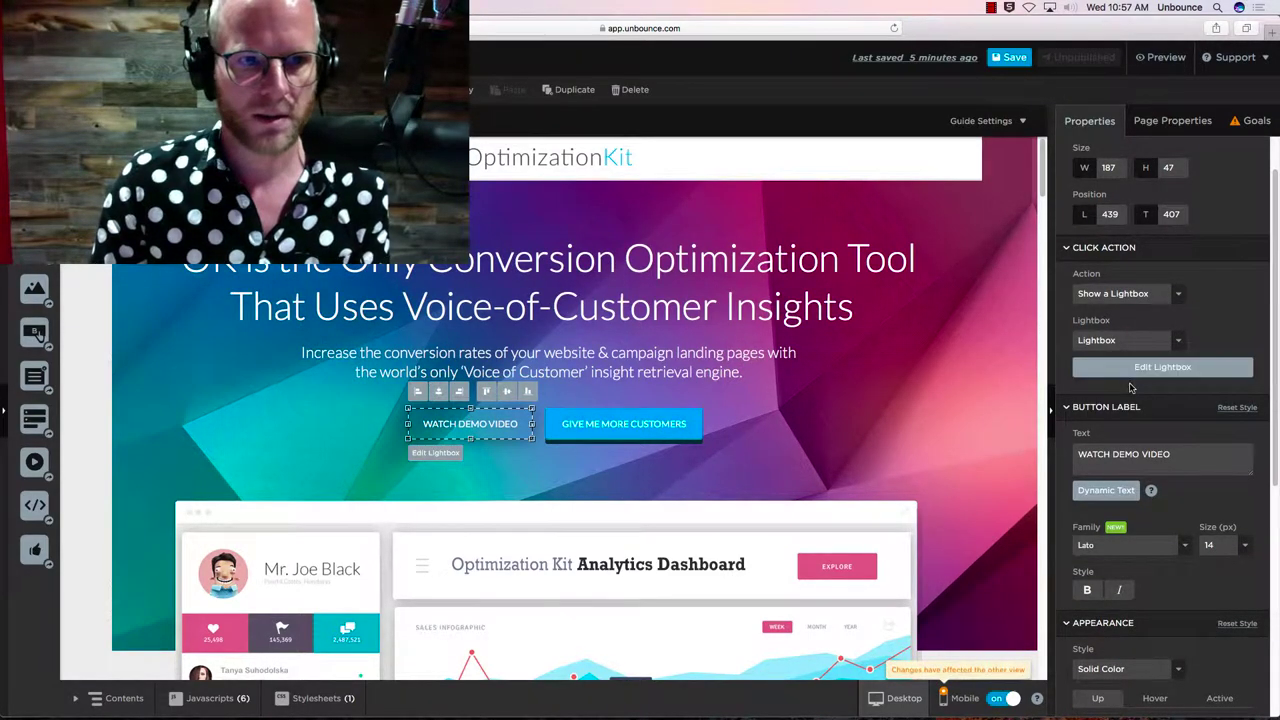
left_click(86, 120)
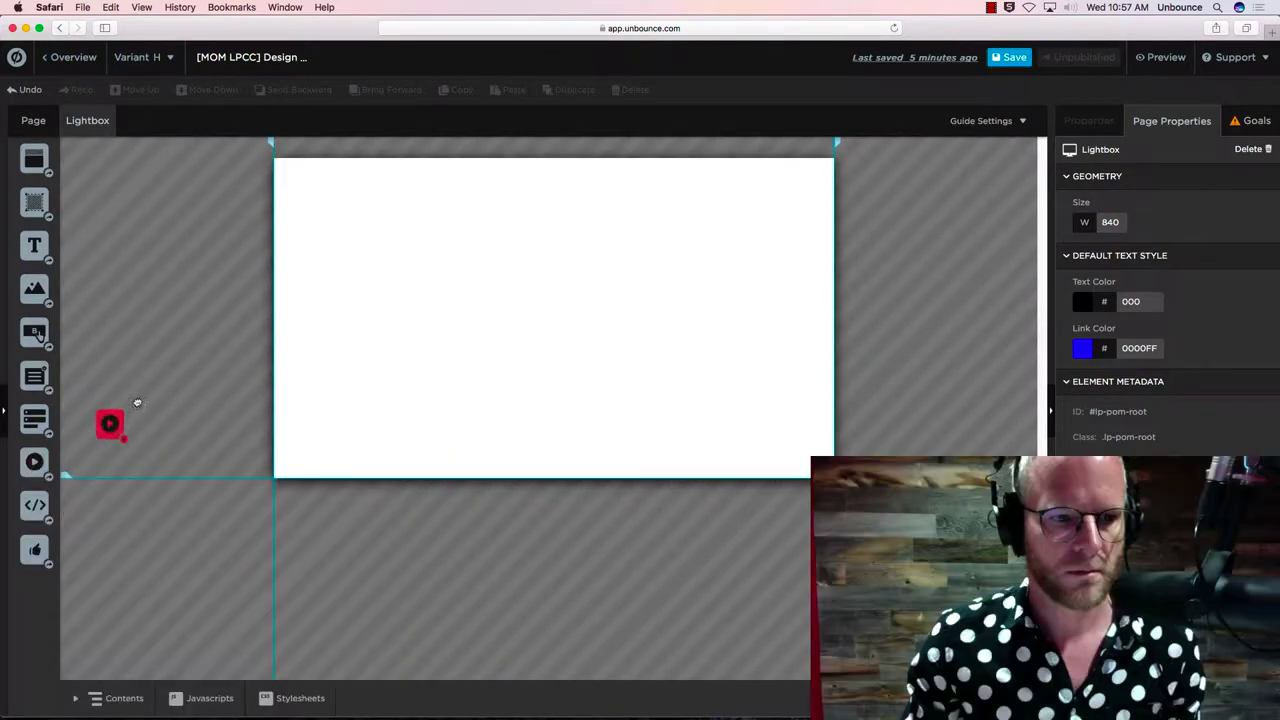
left_click_drag(109, 423, 494, 329)
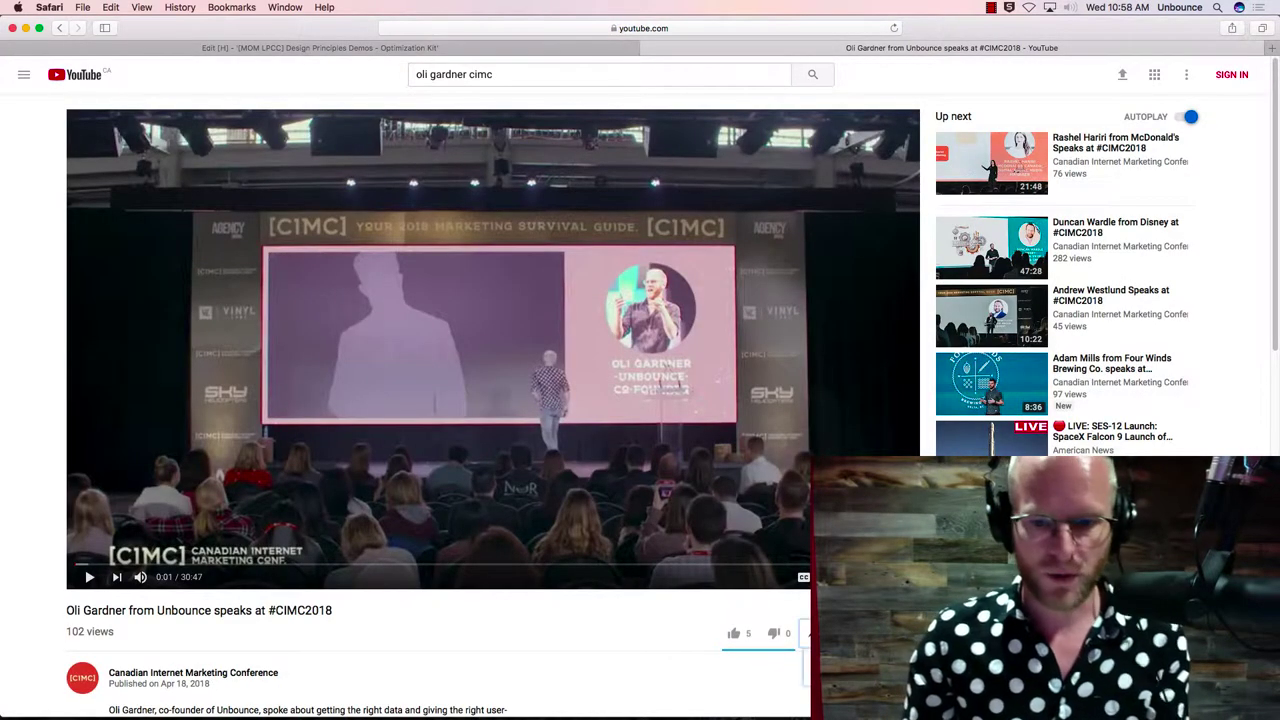
- Copy the CIMC2018 talk's embed code with end-of-video suggestions disabled
left_click(830, 633)
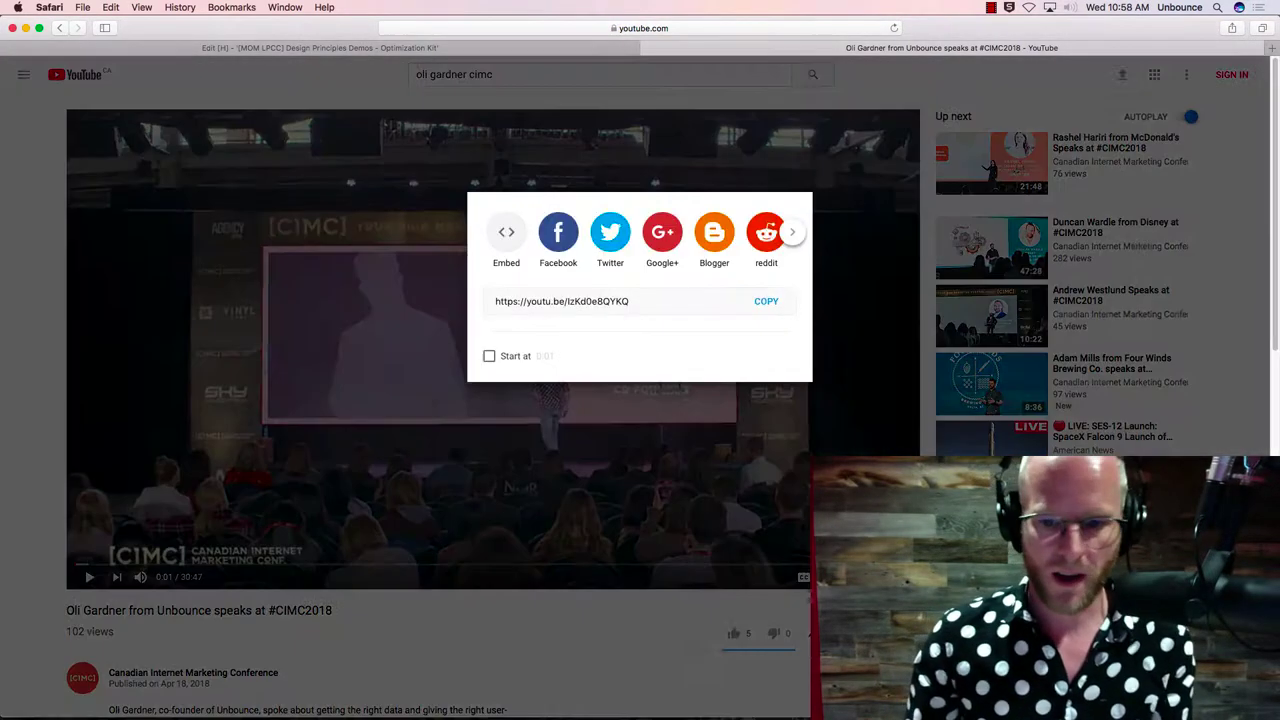
left_click(506, 232)
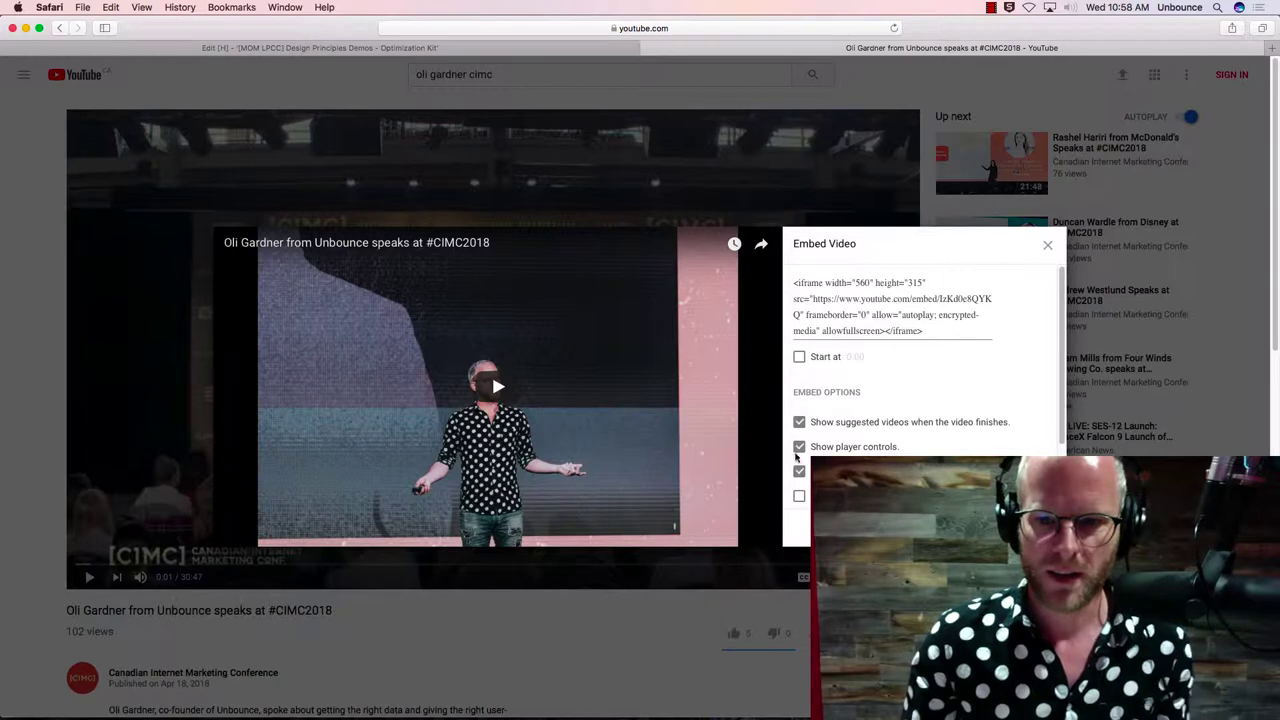
left_click(799, 422)
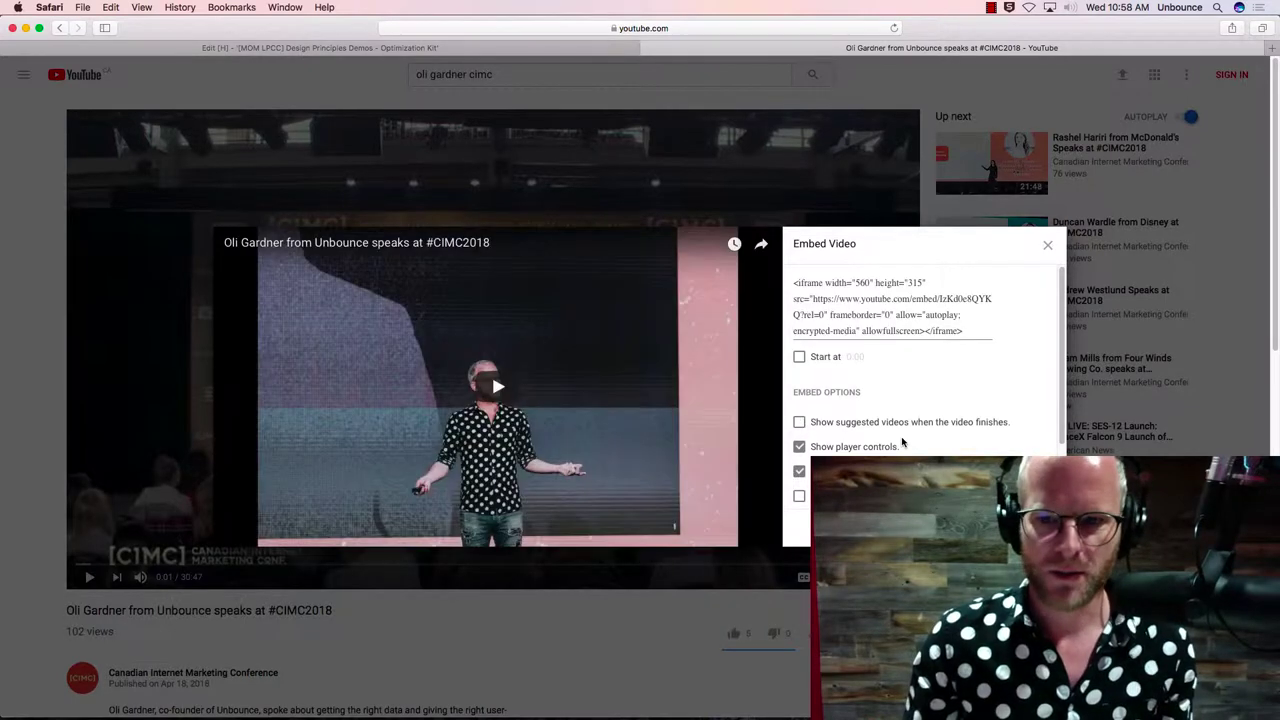
left_click(1030, 525)
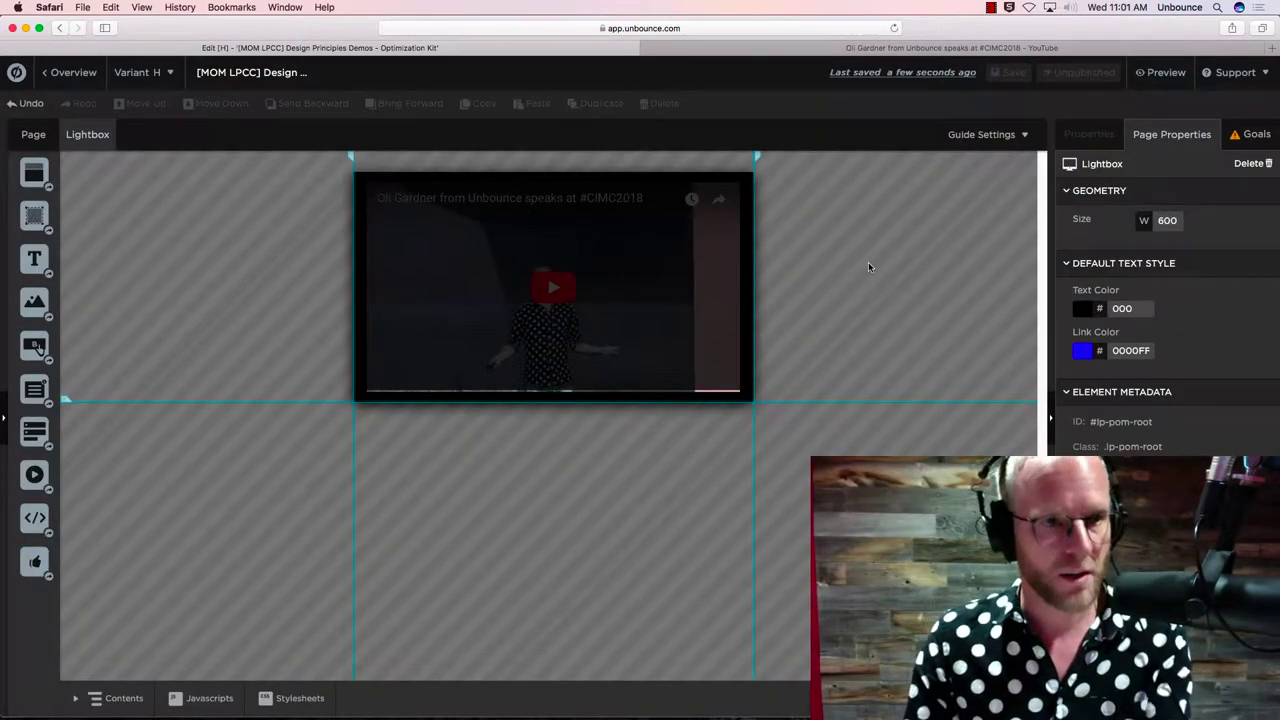
- Preview the page, confirm WATCH DEMO VIDEO plays the talk in a lightbox, then resume editing
left_click(40, 136)
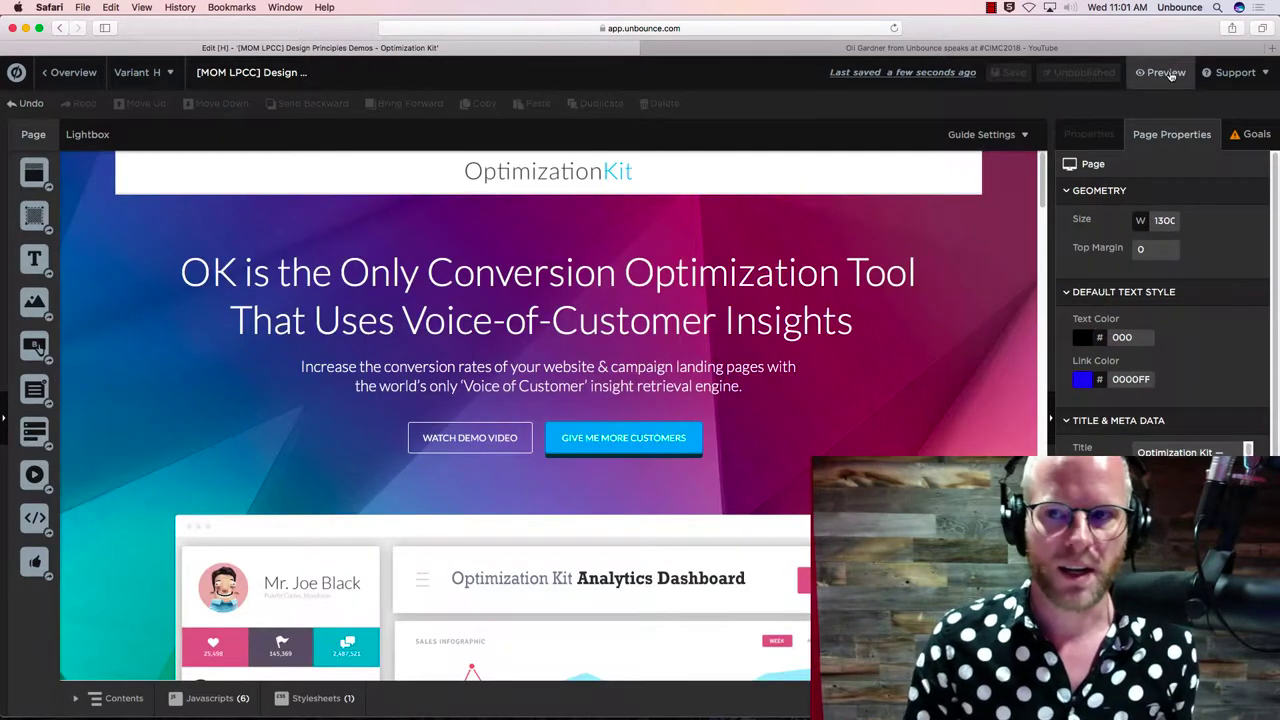
left_click(1168, 74)
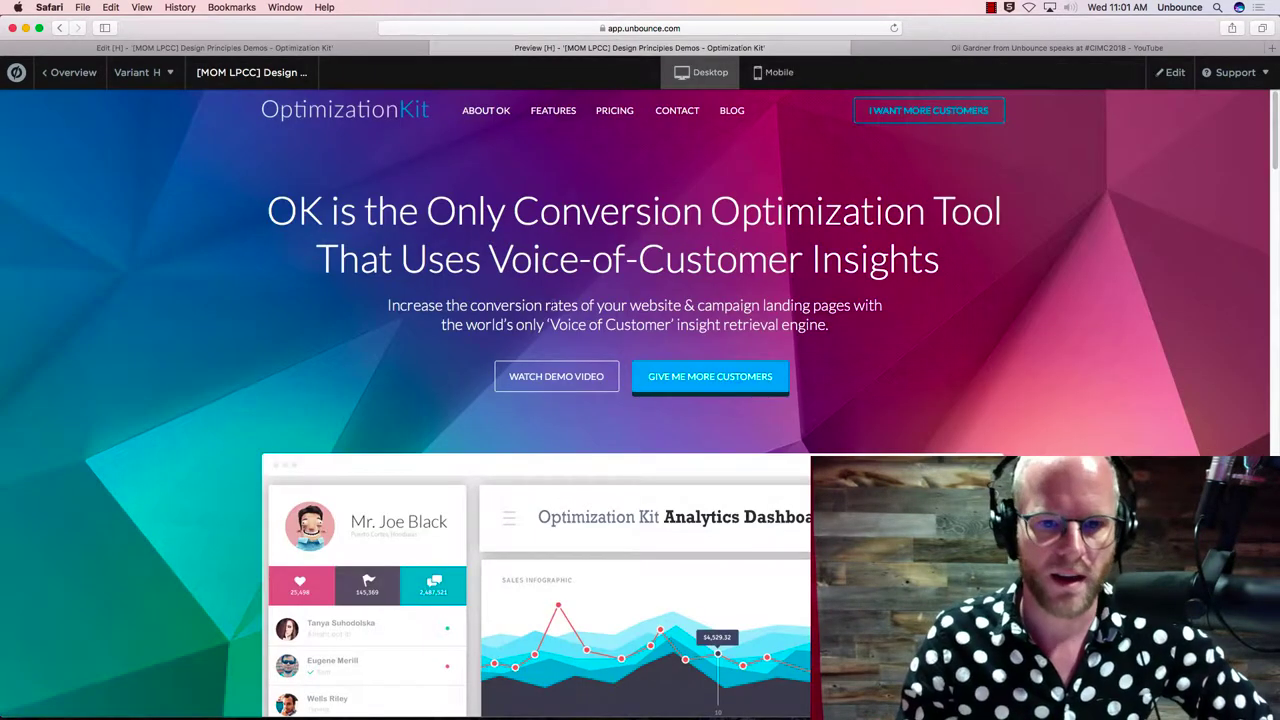
left_click(568, 389)
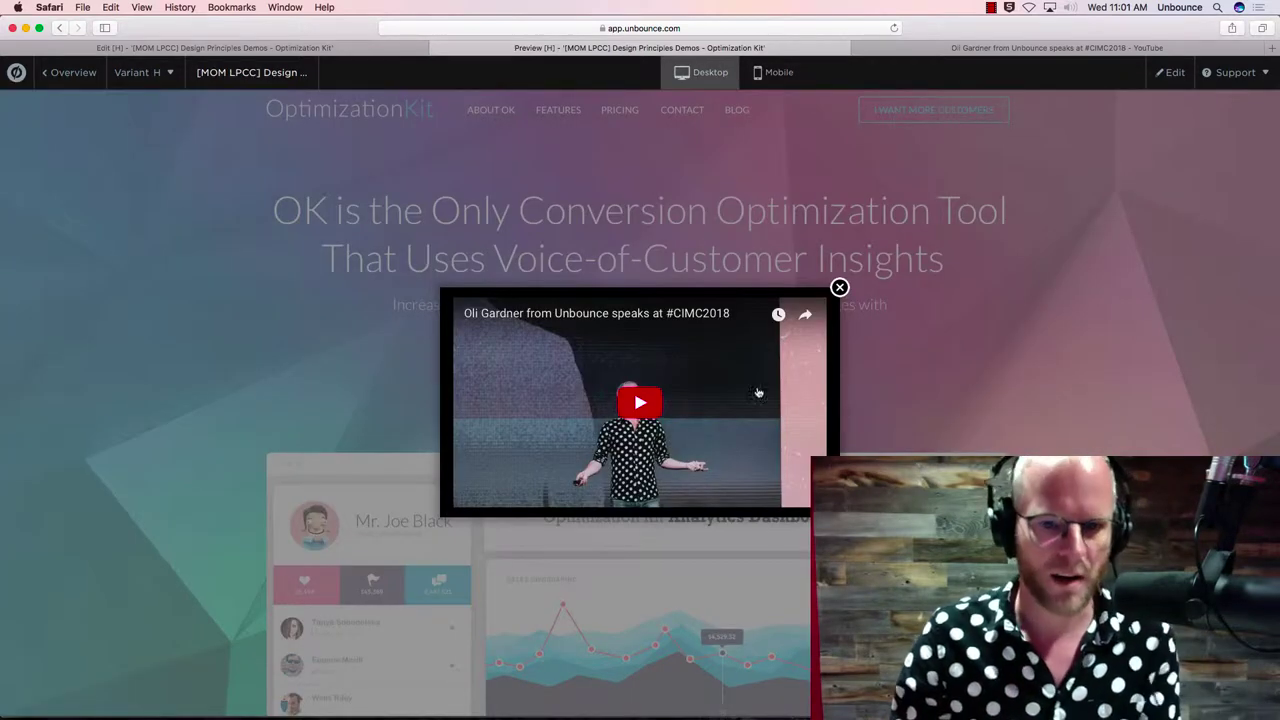
left_click(661, 410)
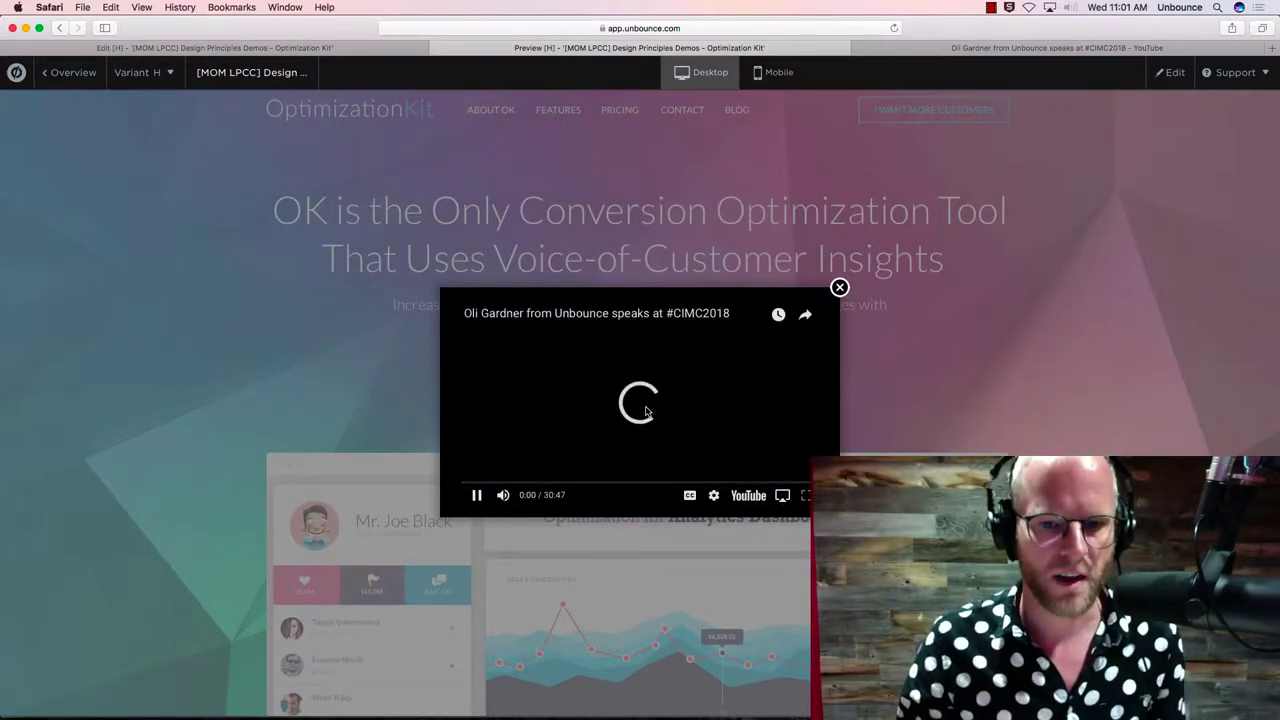
key("super+shift+bracketleft")
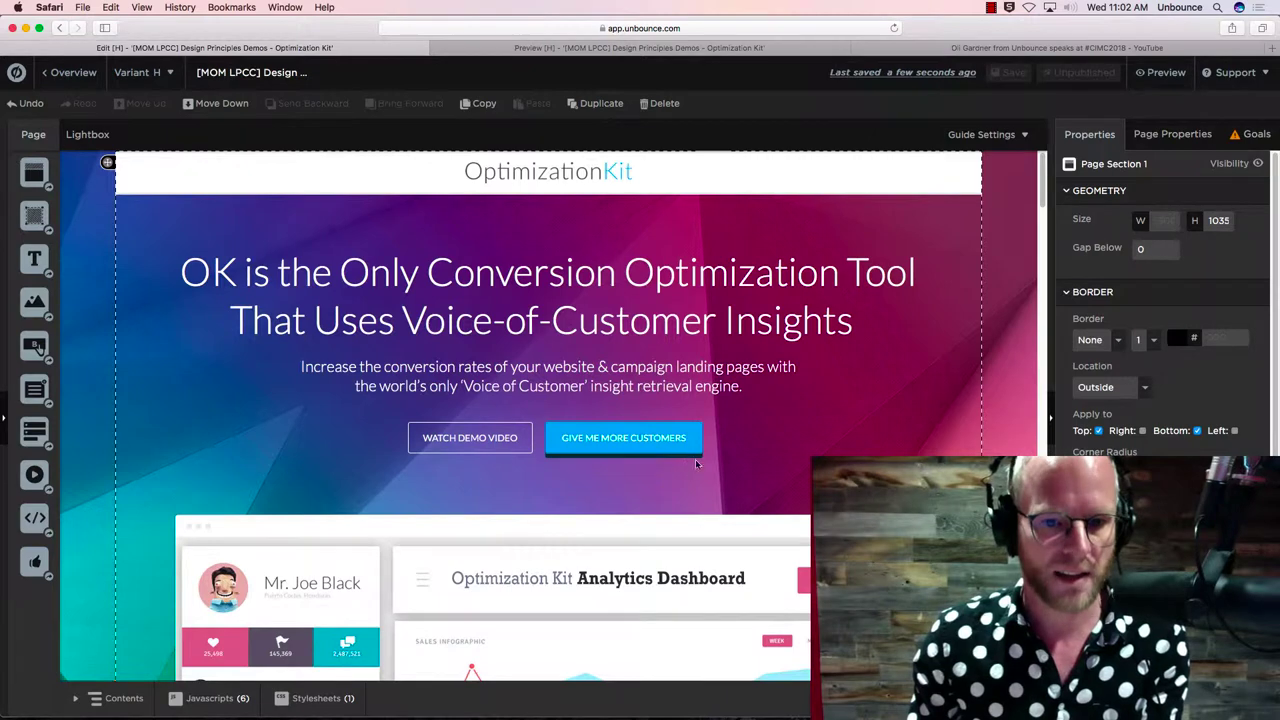
left_click(484, 443)
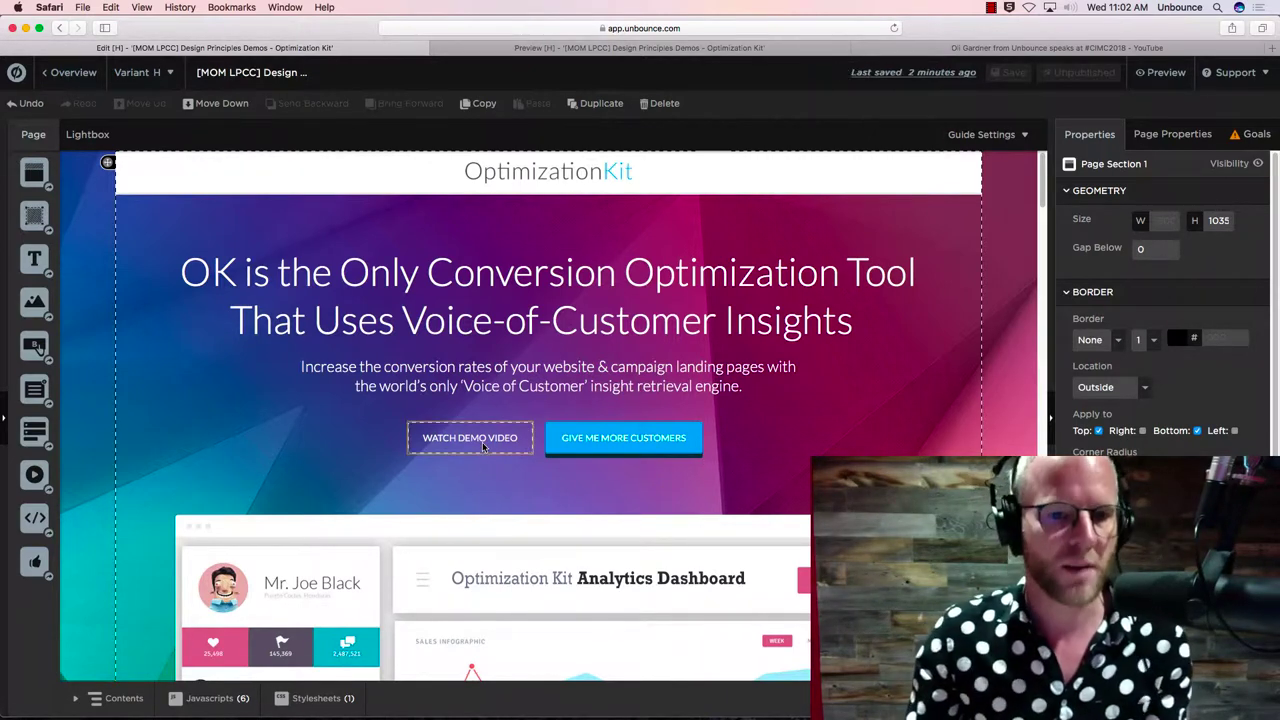